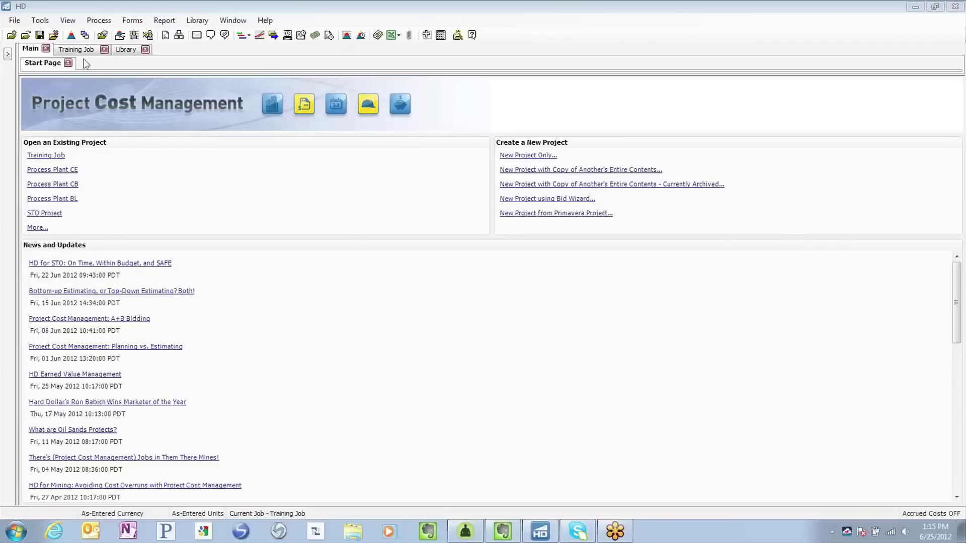
# Step: In the Training Job register, show the RPC Benchmark MH/UM view, then RPC Benchmark Unit Cost
pyautogui.click(75, 50)
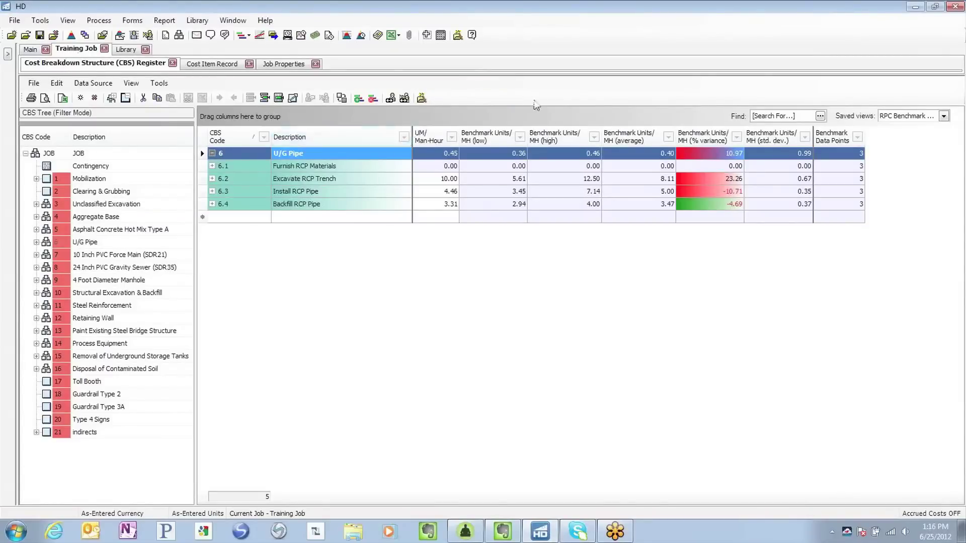
pyautogui.click(944, 118)
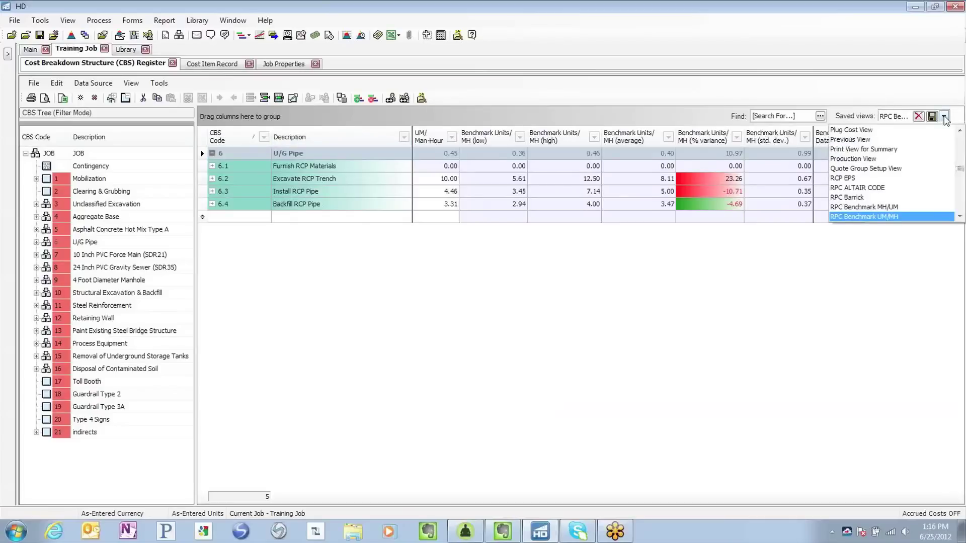
pyautogui.click(890, 207)
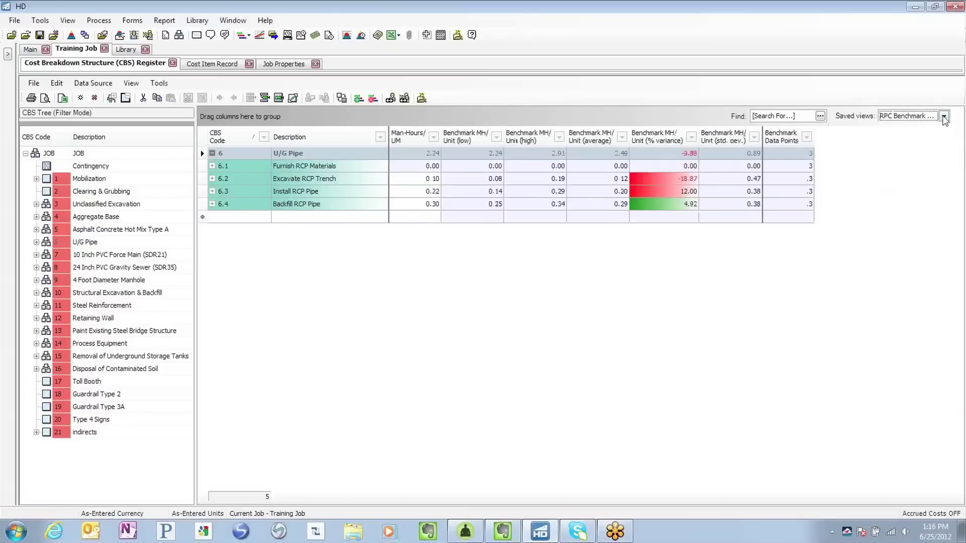
pyautogui.click(944, 117)
pyautogui.scroll(-1, 910, 208)
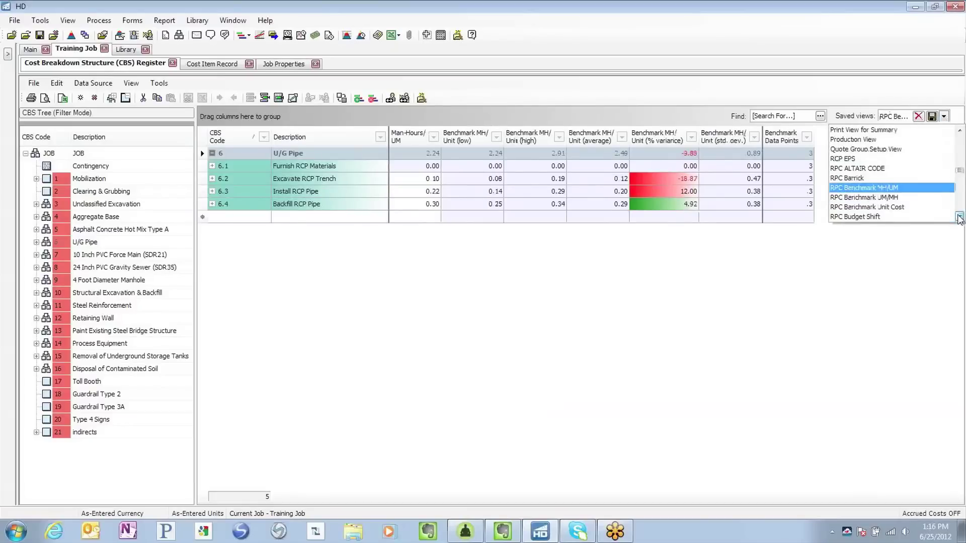
pyautogui.click(910, 208)
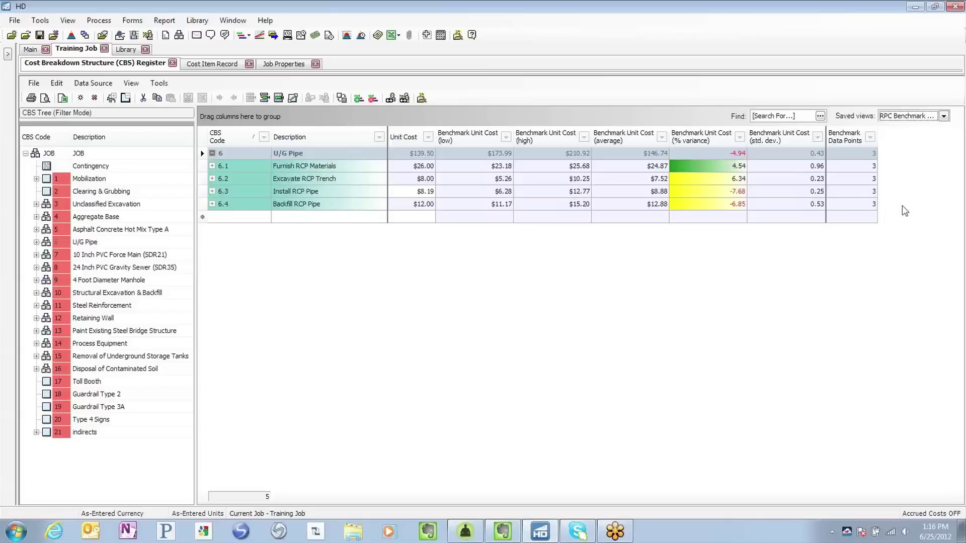
# Step: Show the Excavate RCP Trench cost item record with its unit cost versus quantity benchmark chart
pyautogui.click(218, 65)
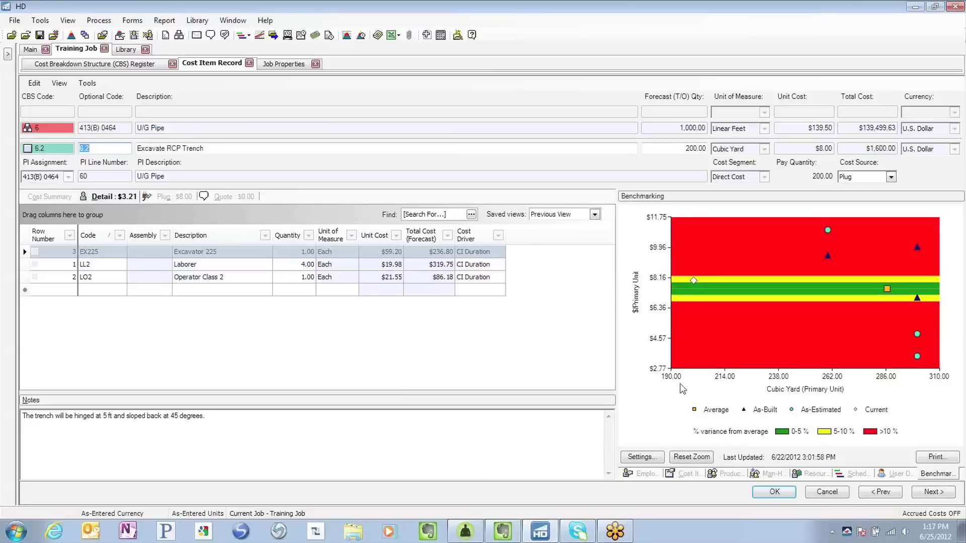
# Step: Bring up the job's properties to view its benchmarking settings
pyautogui.click(287, 65)
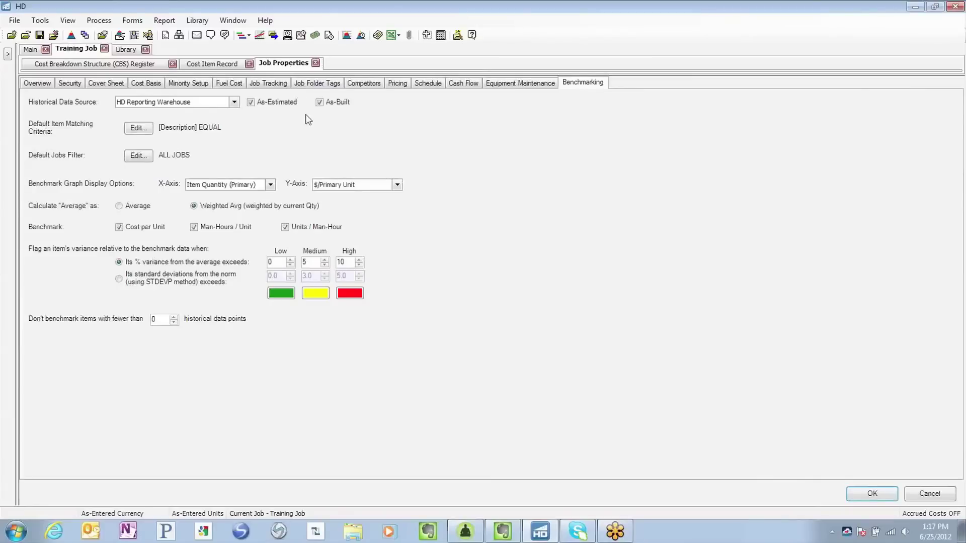